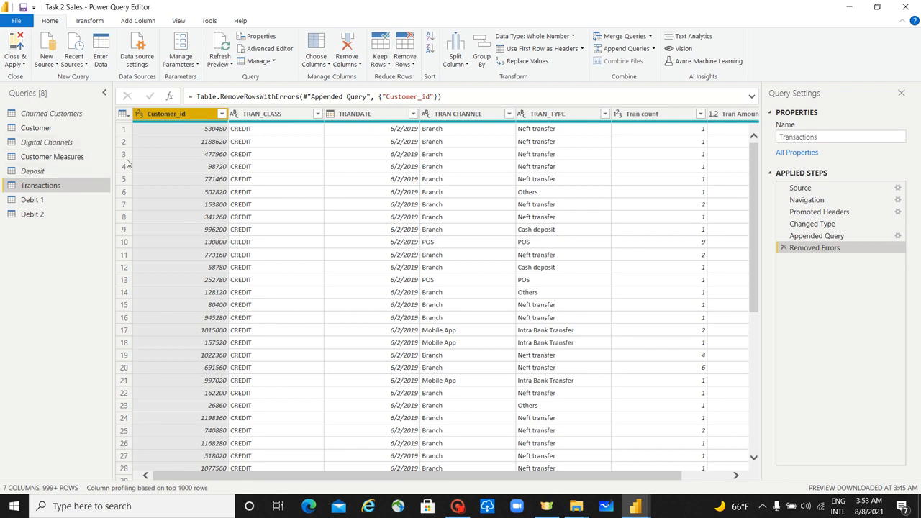
Import the Loans and Product sheets from the Excel workbook Loans.xlsx as new queries.
click(47, 60)
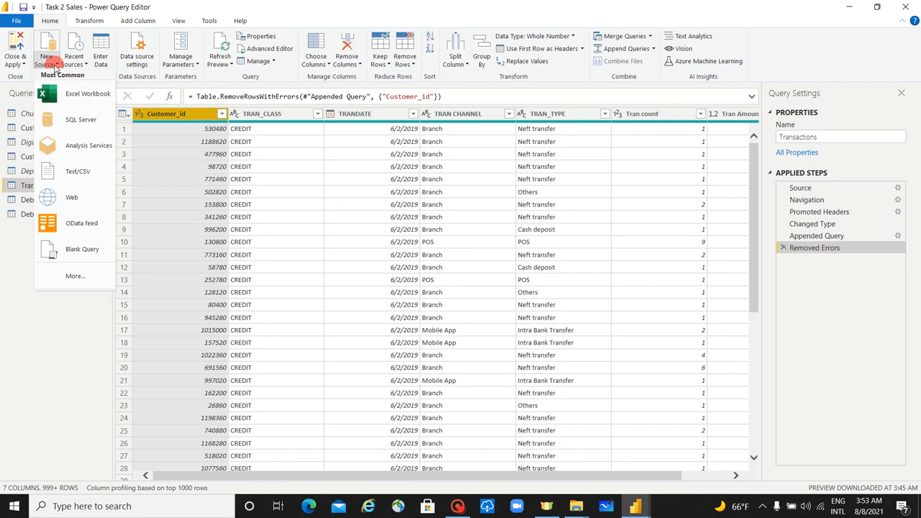
click(74, 95)
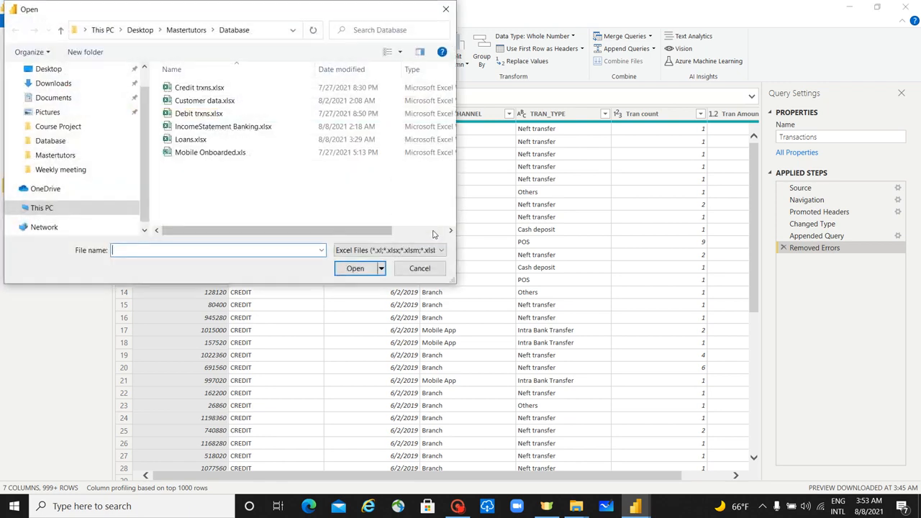
click(211, 141)
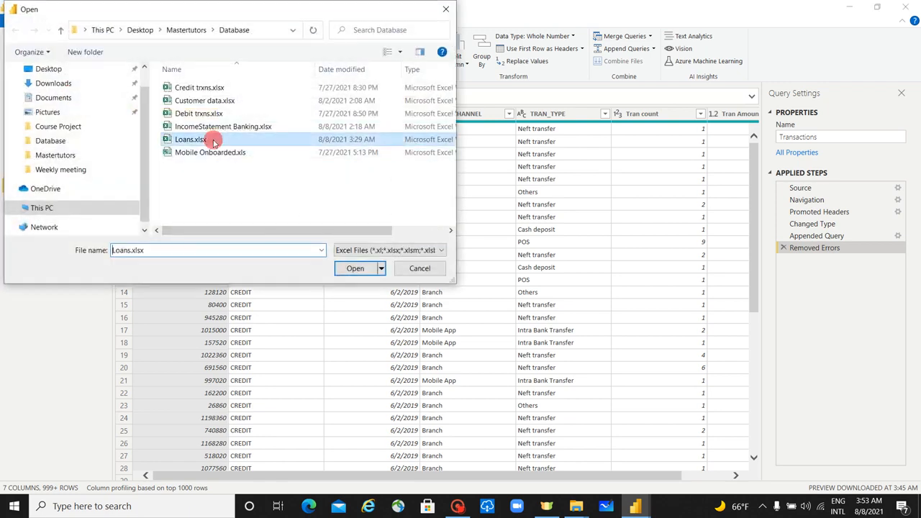
click(356, 269)
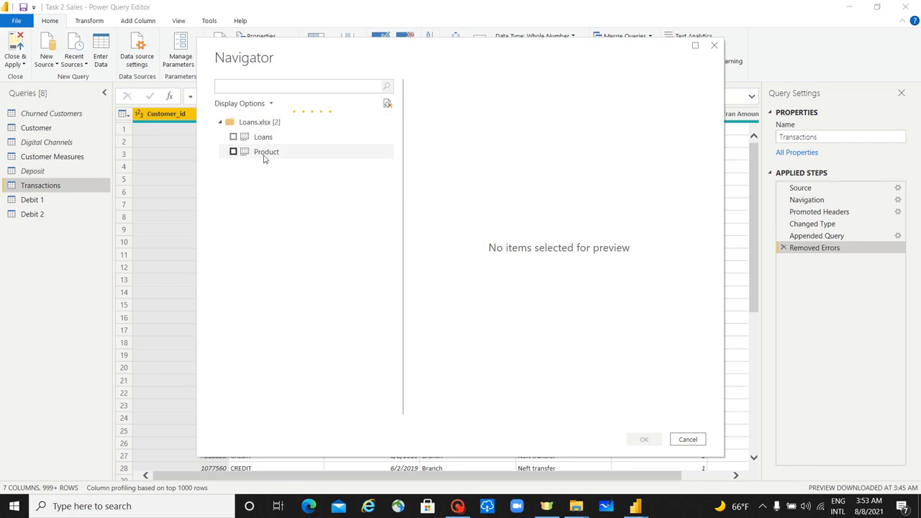
click(233, 136)
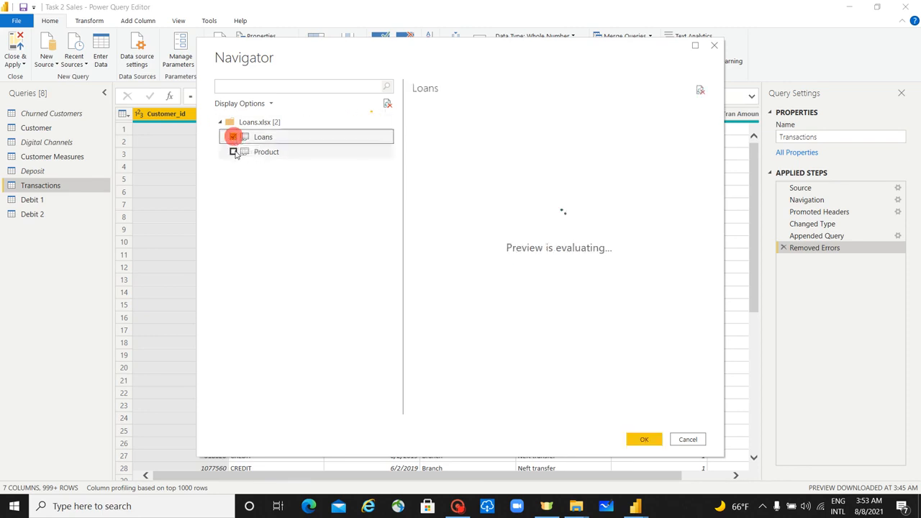
click(233, 152)
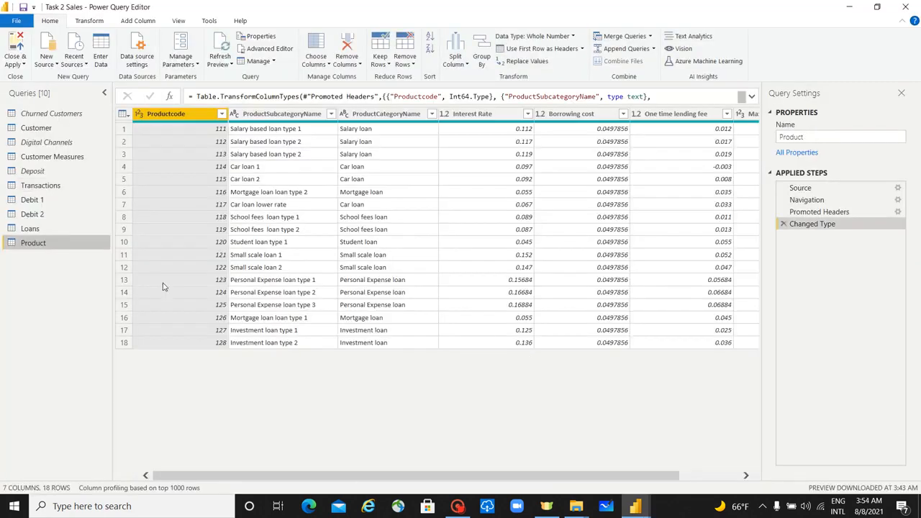
Review the columns of the Loans query and remove its Changed Type step.
click(33, 229)
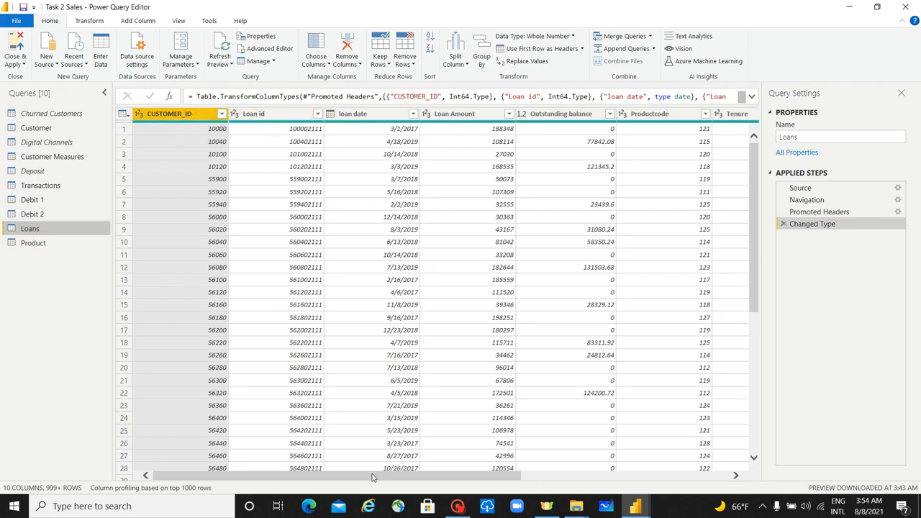
drag(373, 477, 585, 473)
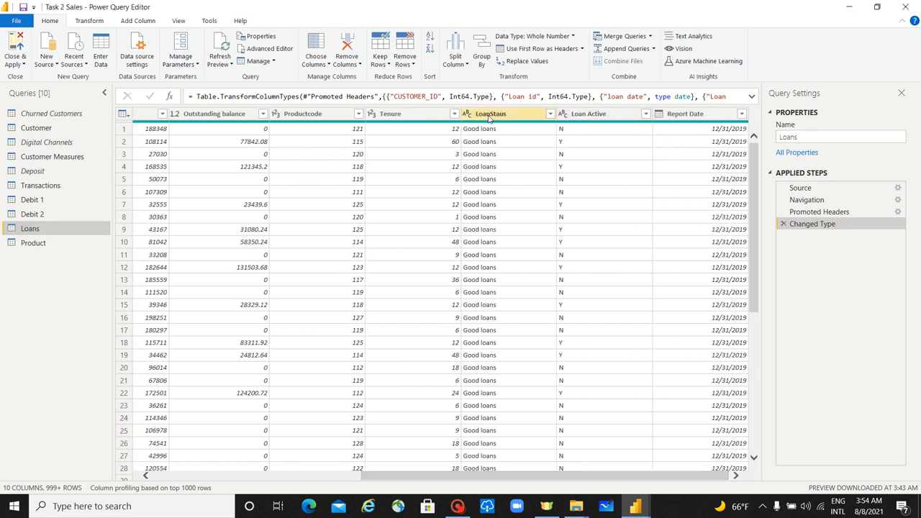
drag(545, 476, 518, 480)
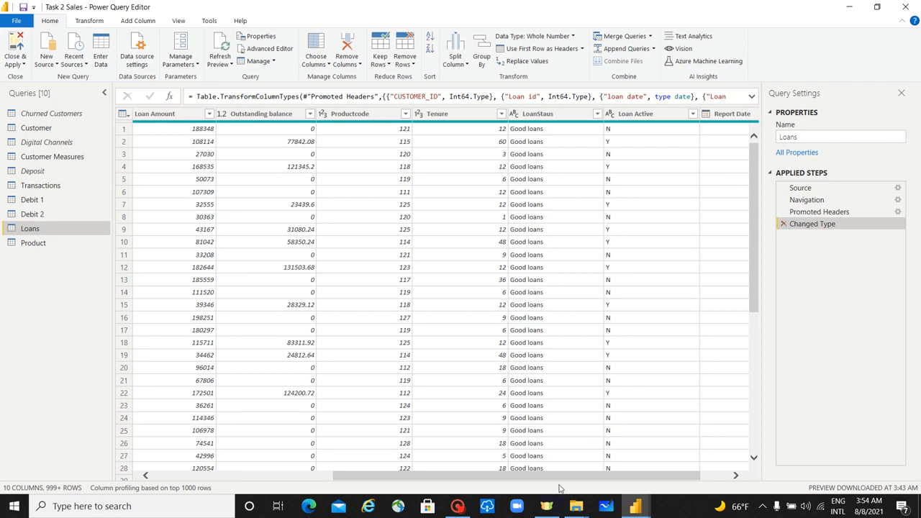
drag(568, 480, 608, 476)
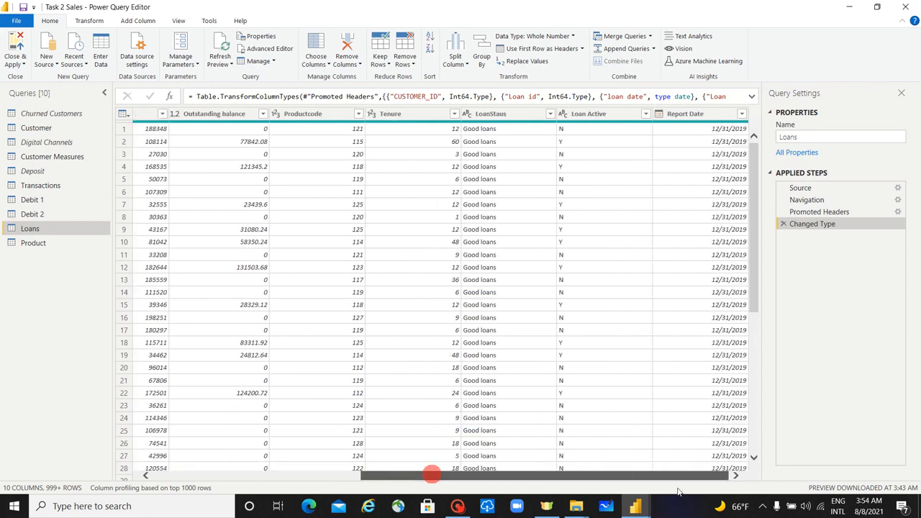
click(784, 224)
click(628, 482)
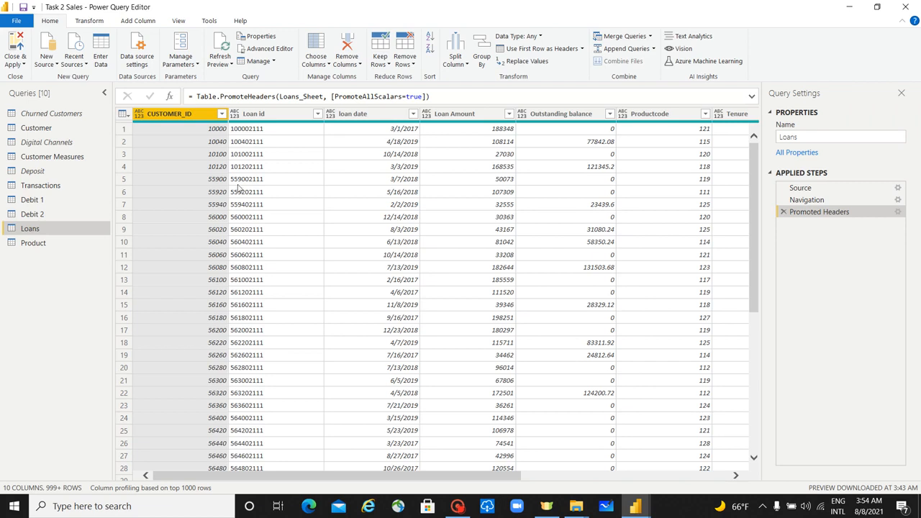
Detect the data types of all columns in the Loans query and check the assigned types.
key(ctrl+a)
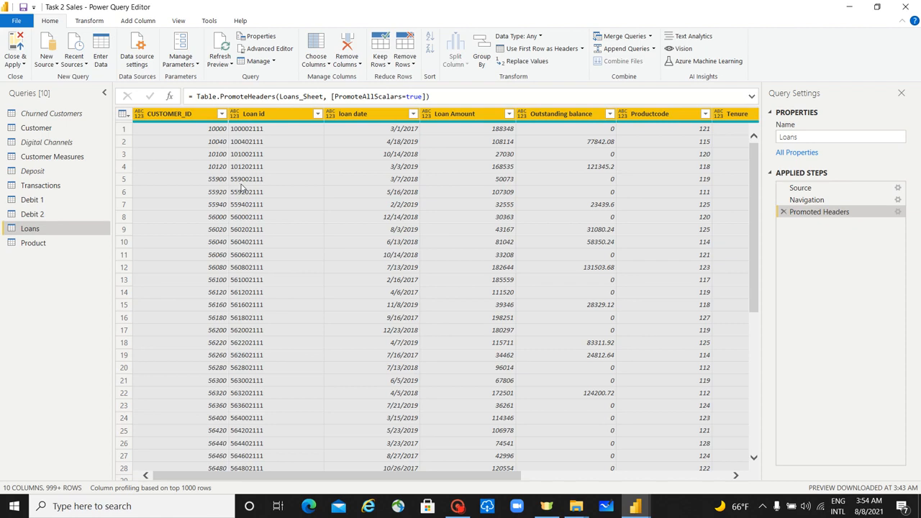
click(90, 21)
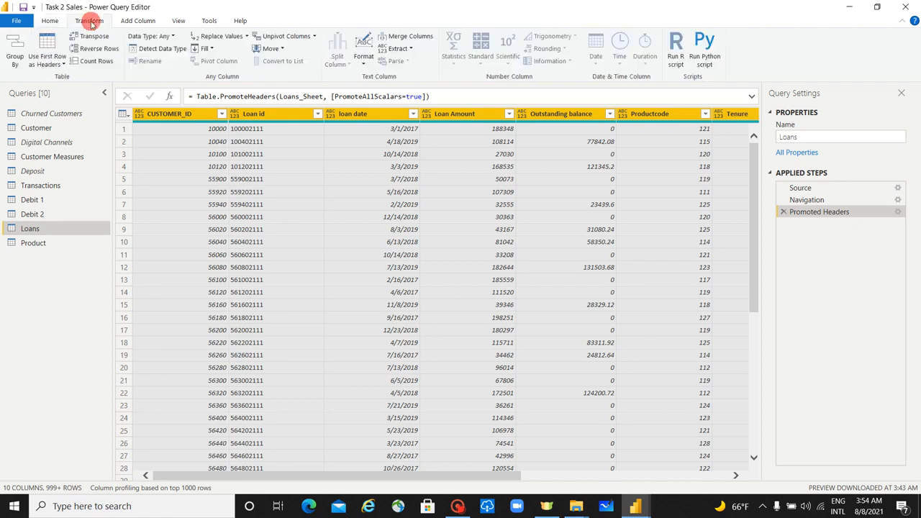
click(161, 50)
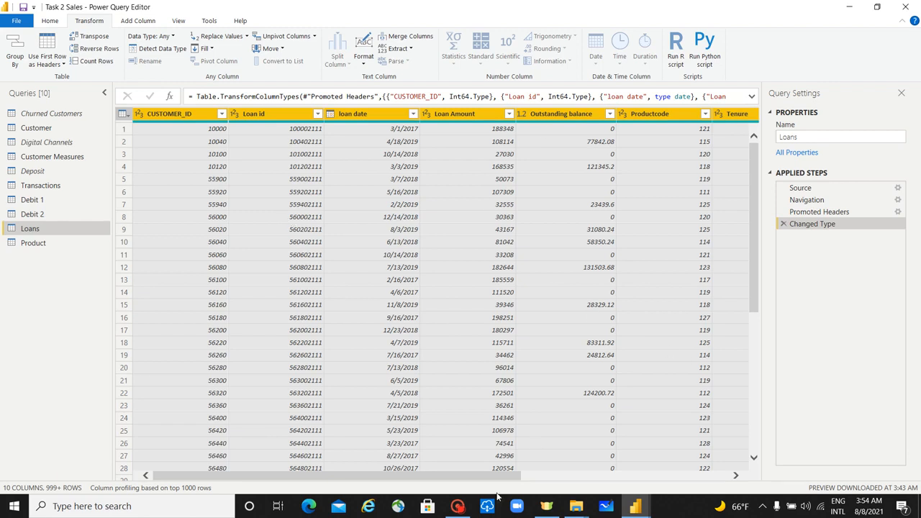
drag(507, 481, 619, 471)
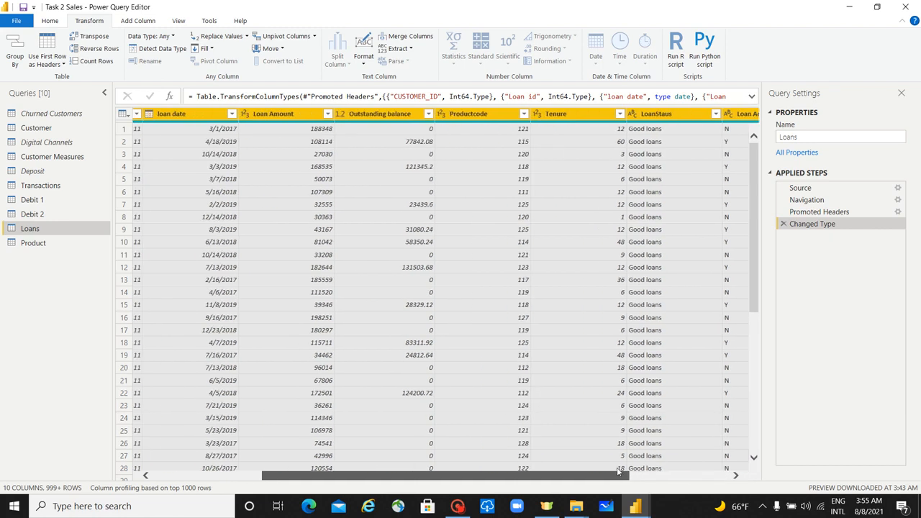
drag(618, 472, 449, 470)
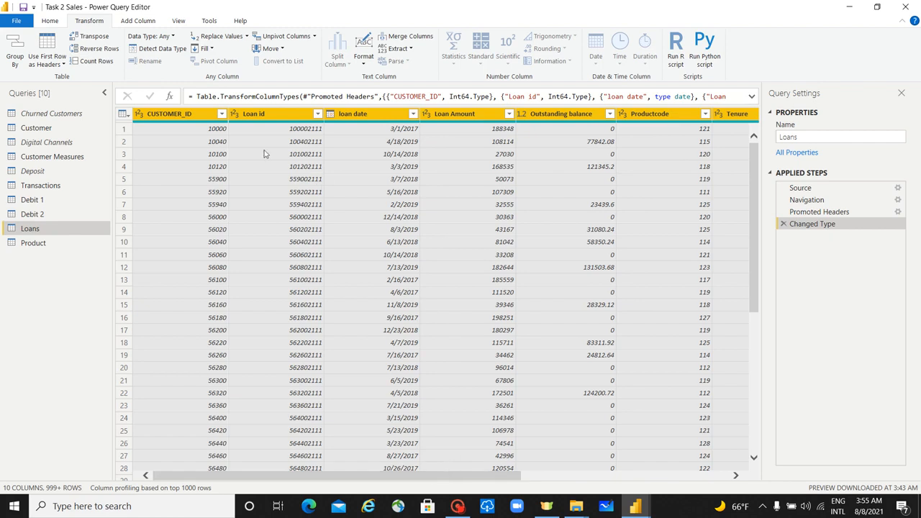
click(273, 117)
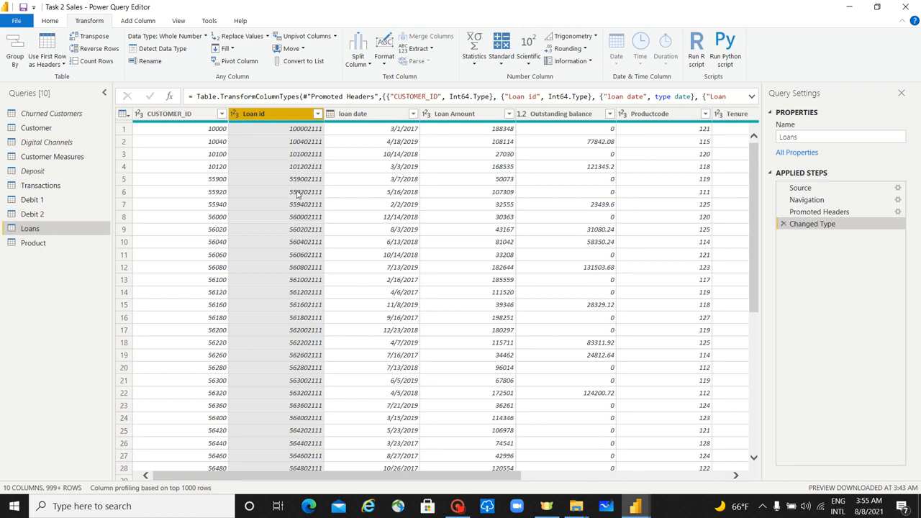
Rename the Product query to Loan Product and look over its columns.
click(45, 245)
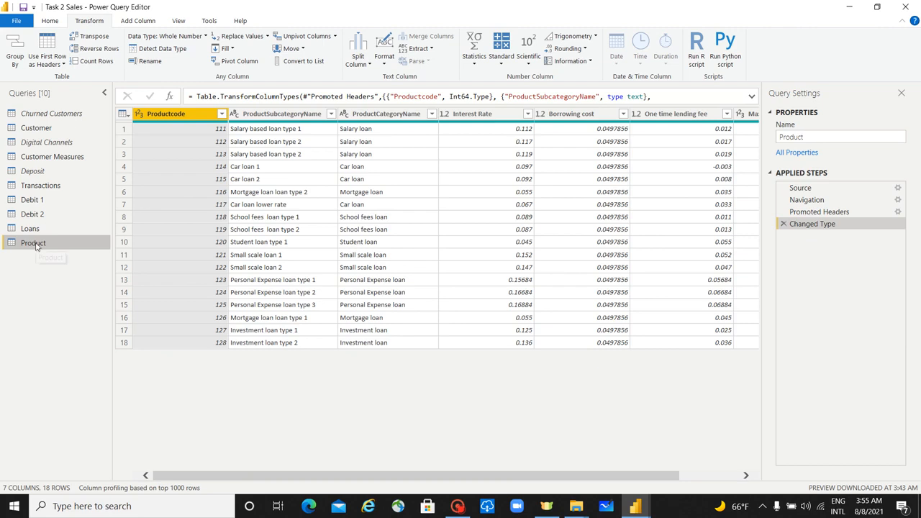
double_click(34, 244)
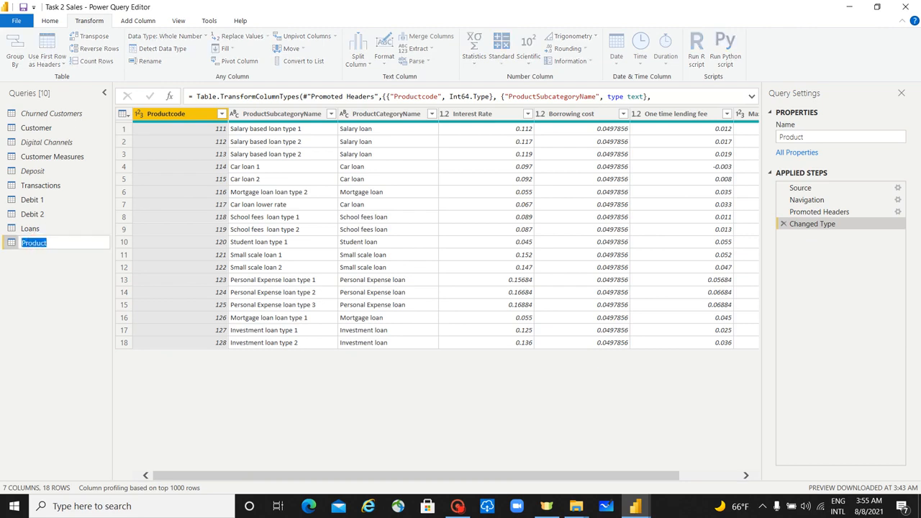
click(15, 243)
text(Loan)
key(Return)
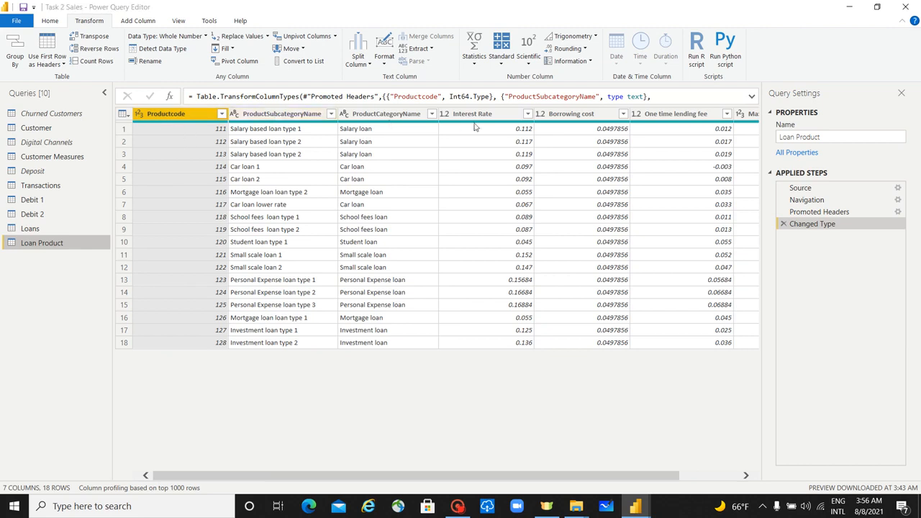
mouse_move(569, 477)
mouse_down()
mouse_move(690, 476)
mouse_move(456, 487)
mouse_move(503, 475)
mouse_up()
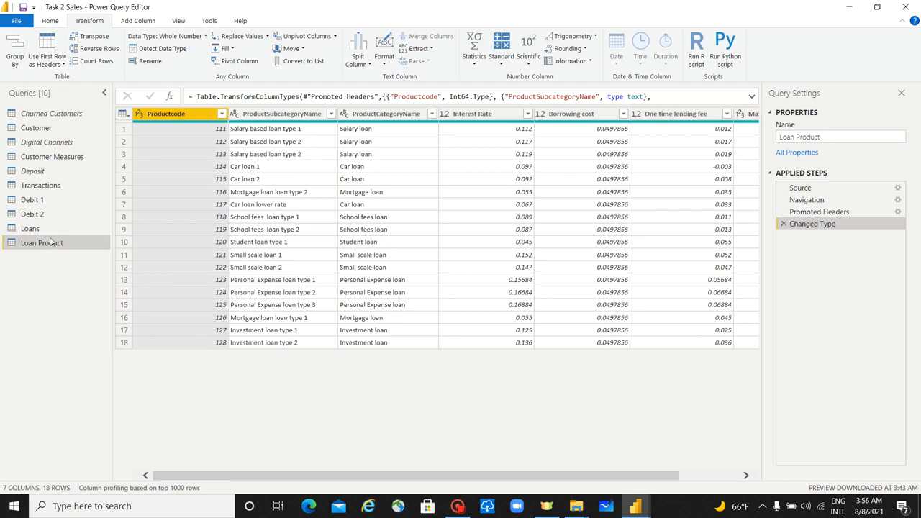
Disable loading into the report for the Debit 1 and Debit 2 queries.
click(49, 201)
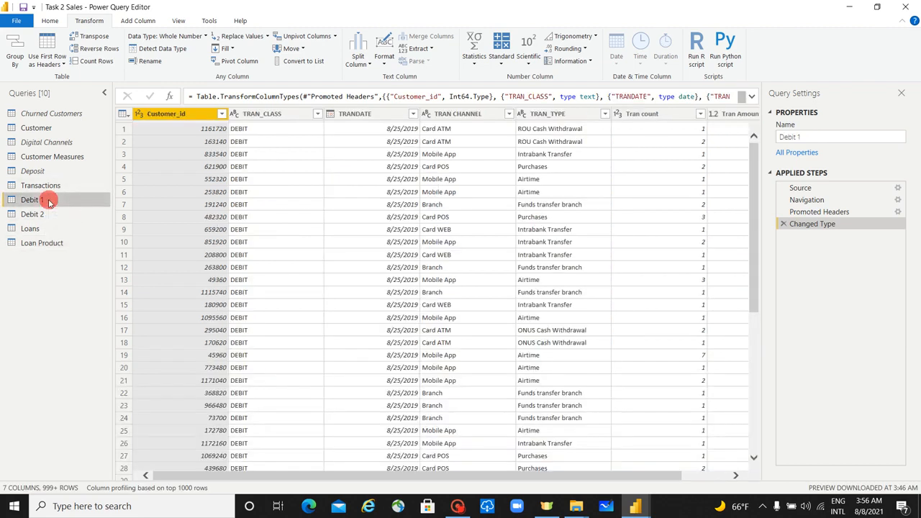
right_click(49, 203)
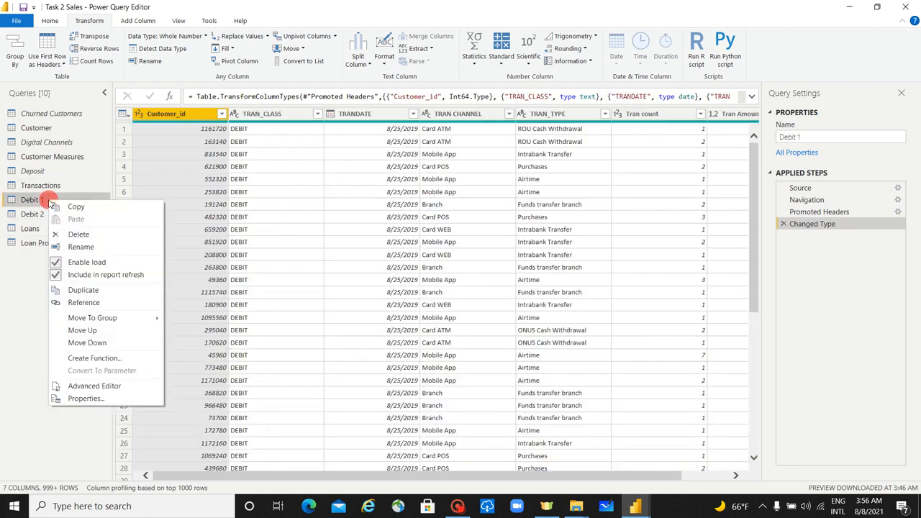
click(57, 264)
click(30, 214)
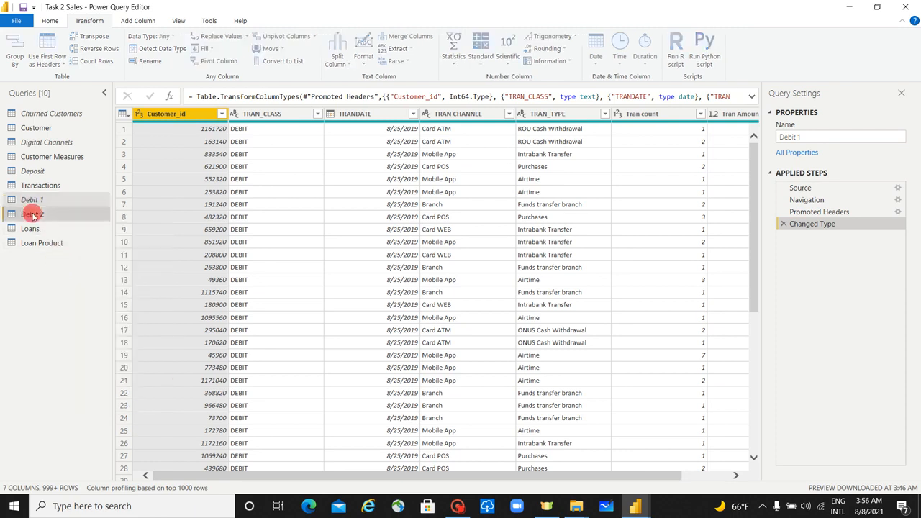
right_click(28, 213)
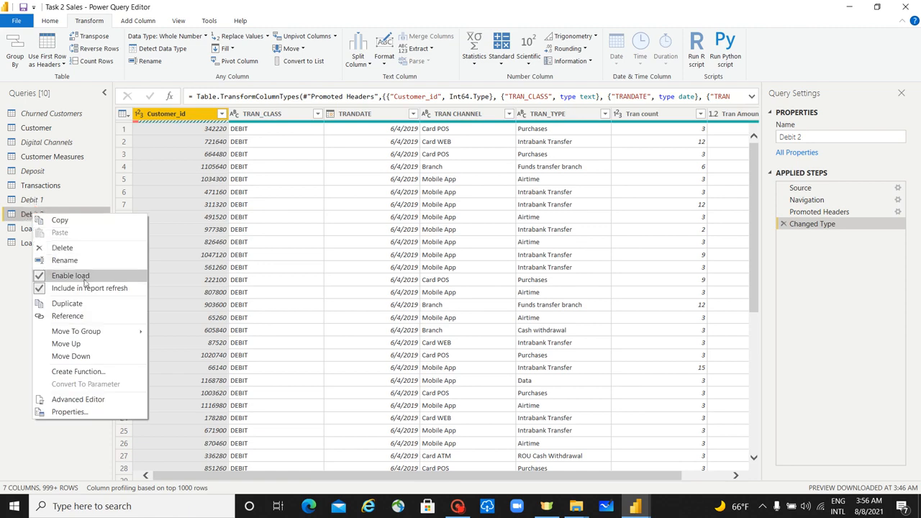
click(39, 277)
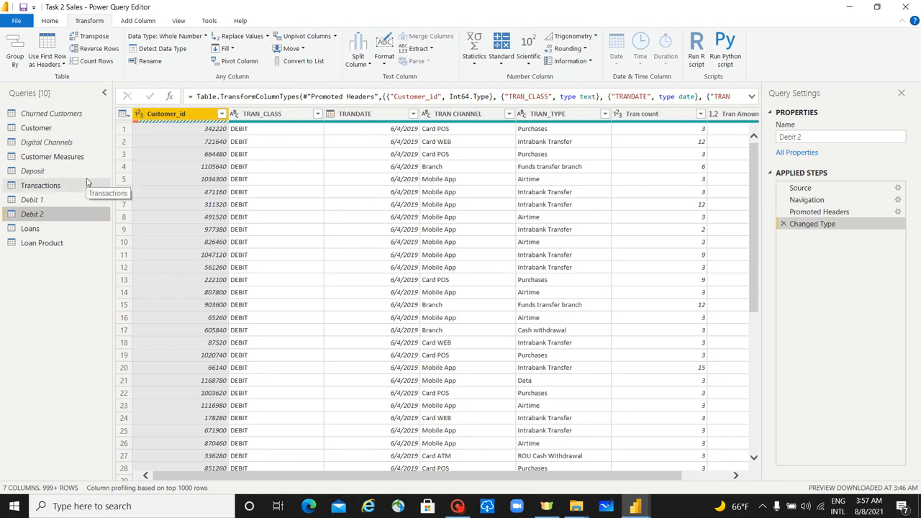
Apply the pending query changes and close the query editor.
click(51, 21)
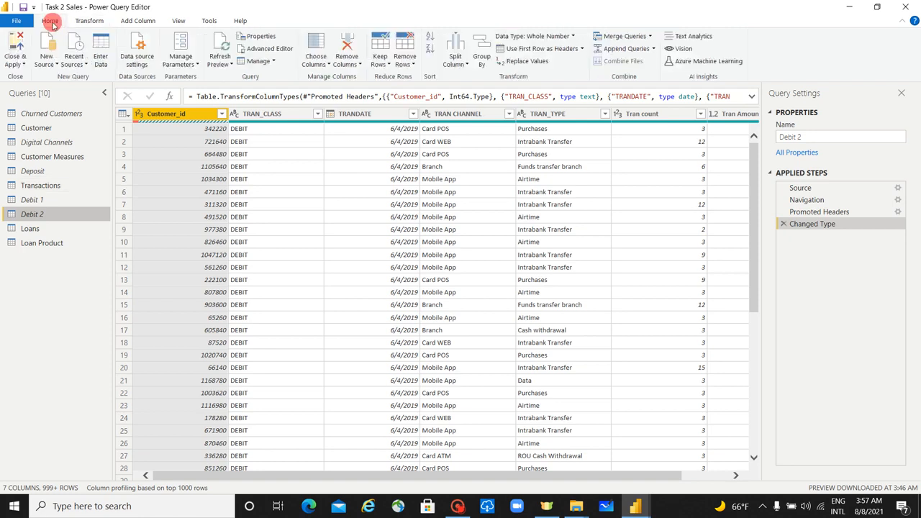
click(23, 64)
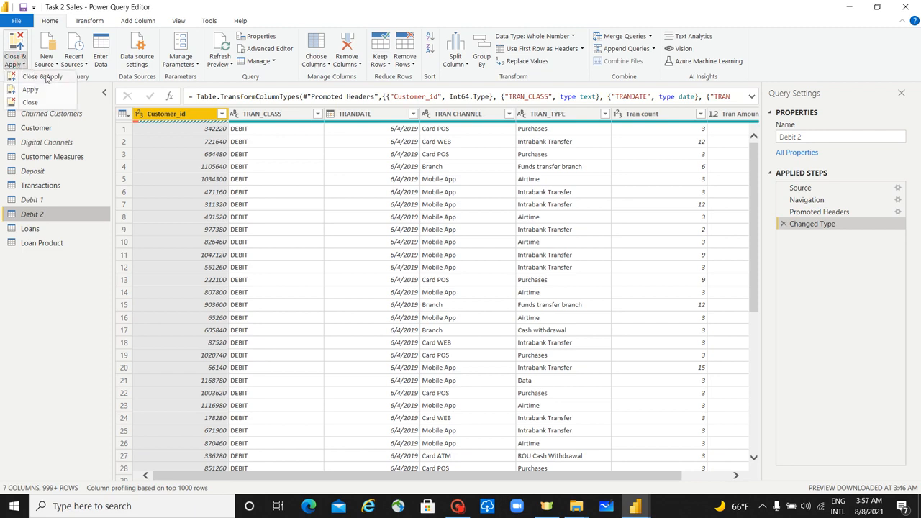
click(48, 77)
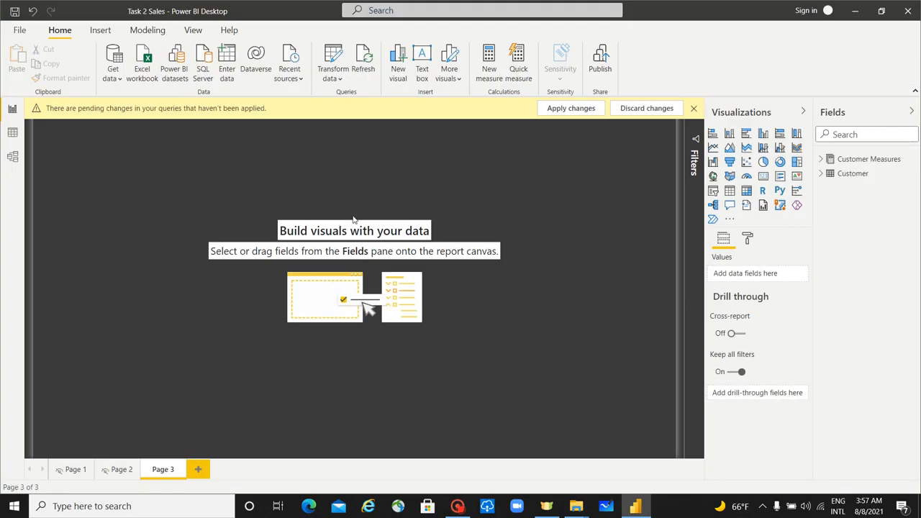